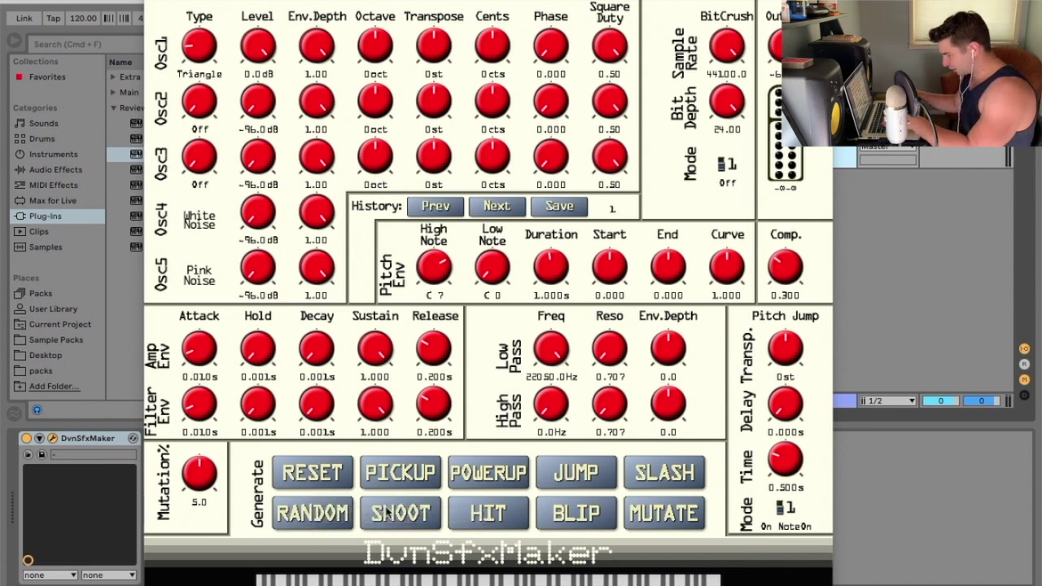
Generate a pickup sound, followed by a shoot sound
left_click(413, 473)
left_click(404, 474)
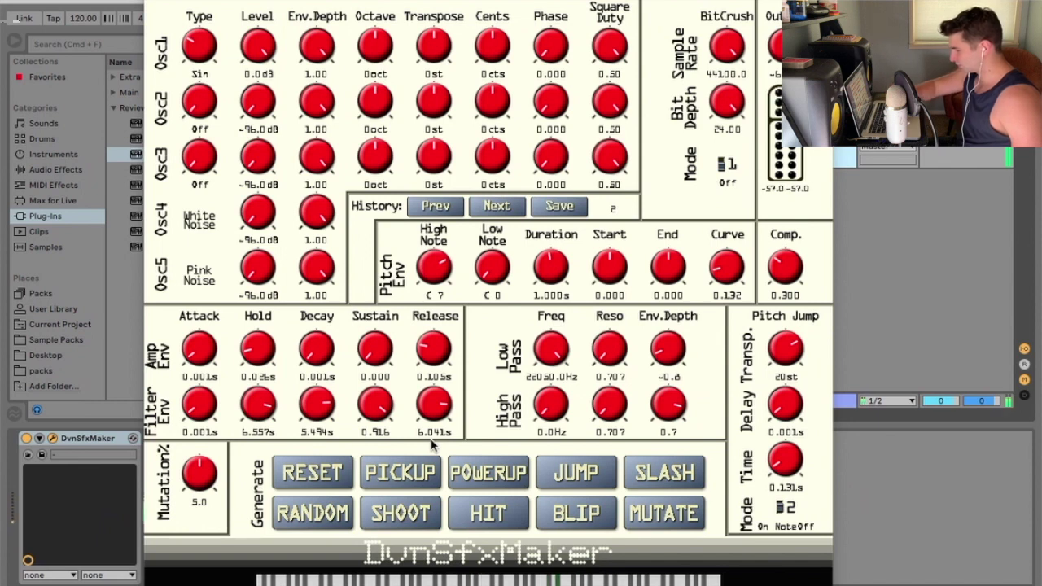
left_click(404, 513)
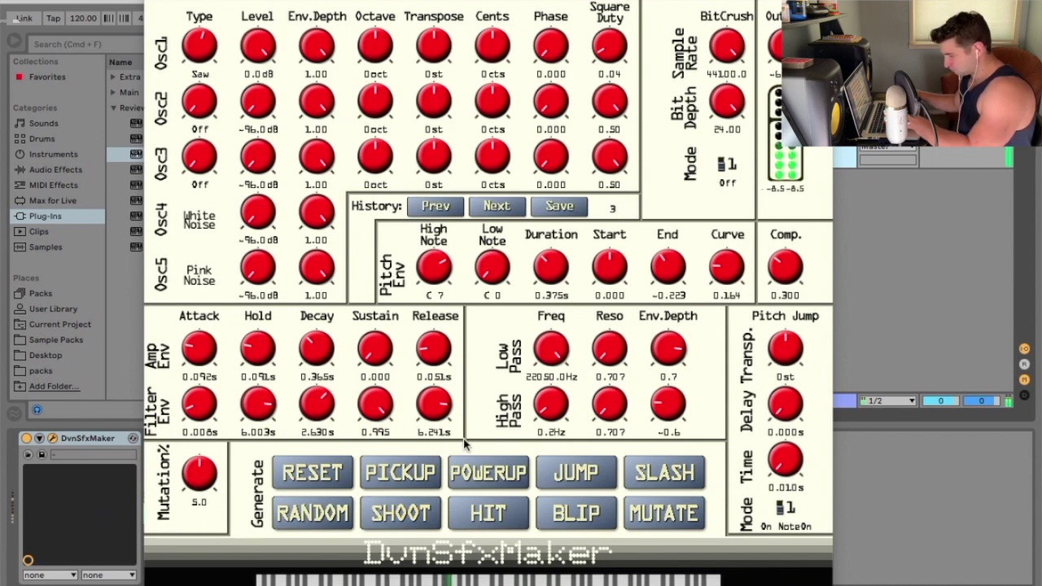
Generate a powerup sound and set its pitch jump mode to On NoteOff
left_click(492, 478)
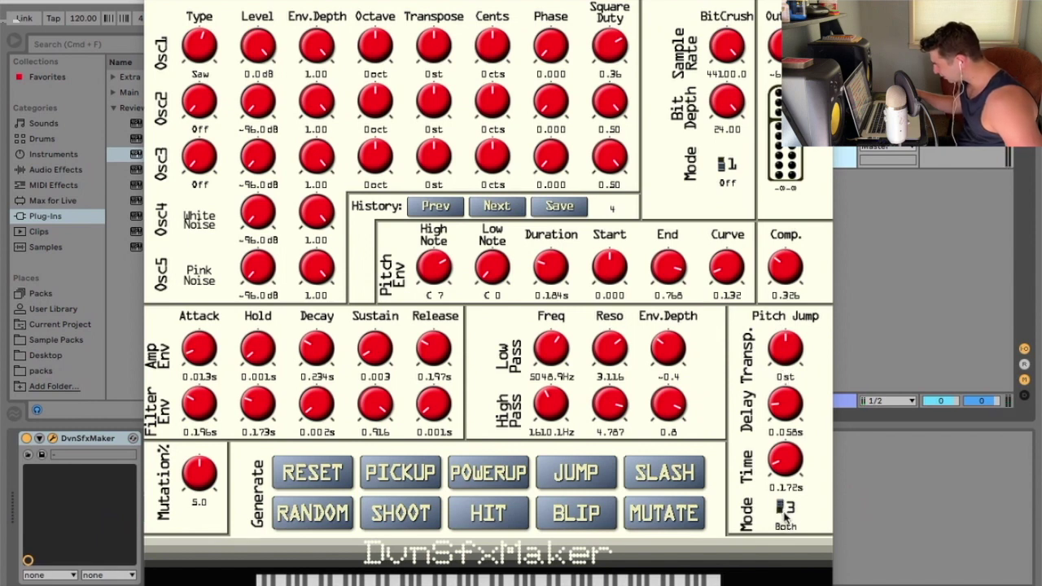
mouse_move(780, 506)
left_mouse_down()
mouse_move(779, 528)
mouse_move(780, 439)
mouse_move(777, 570)
mouse_move(780, 517)
left_mouse_up()
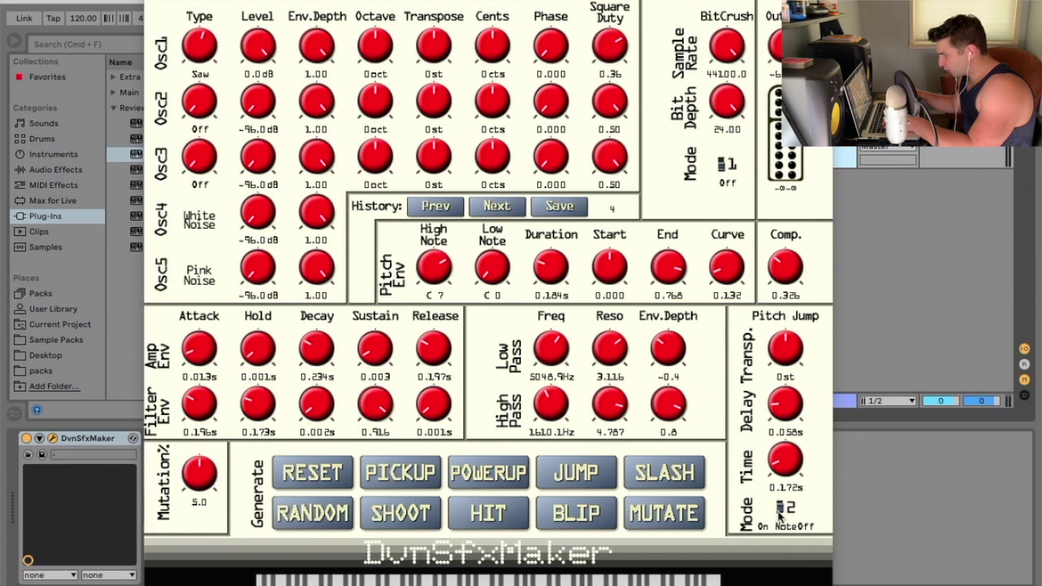
Generate a hit sound and give it a pitch jump of 35 st in mode Both
left_click(489, 513)
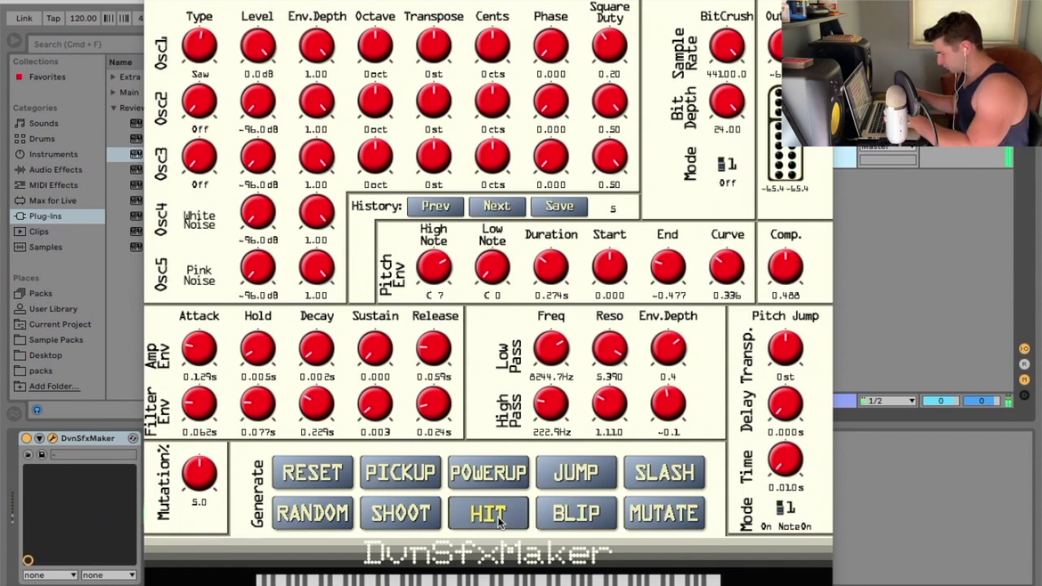
left_click(780, 508)
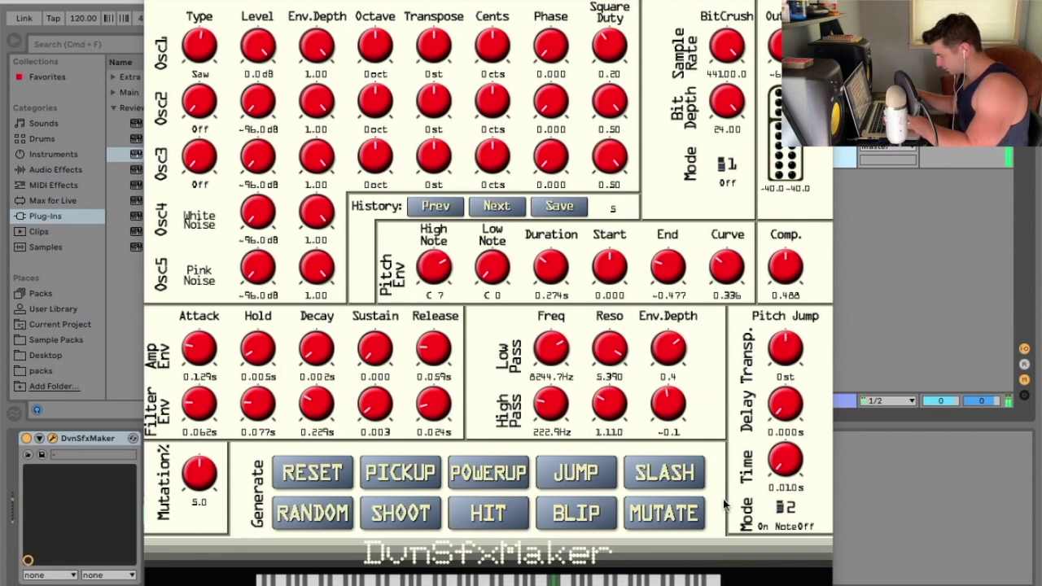
left_click_drag(794, 351, 809, 318)
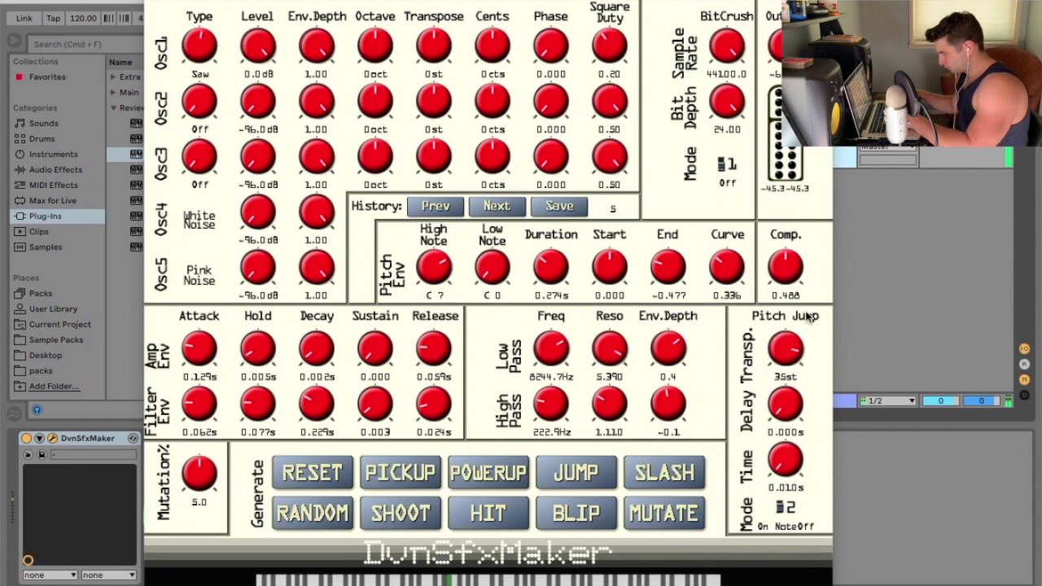
left_click_drag(792, 453, 780, 520)
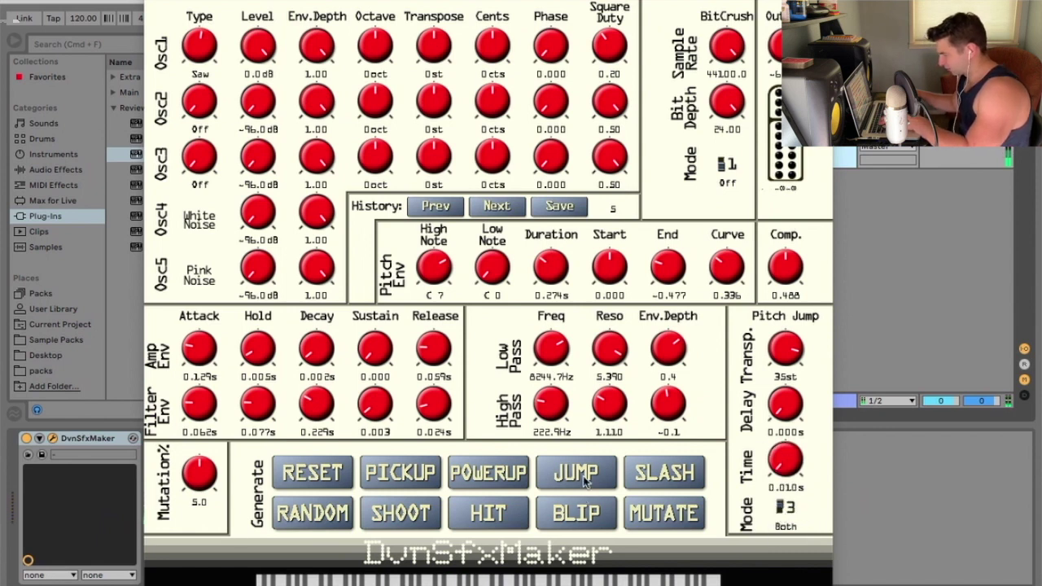
Generate a jump sound, followed by three blip sounds in a row
left_click(583, 487)
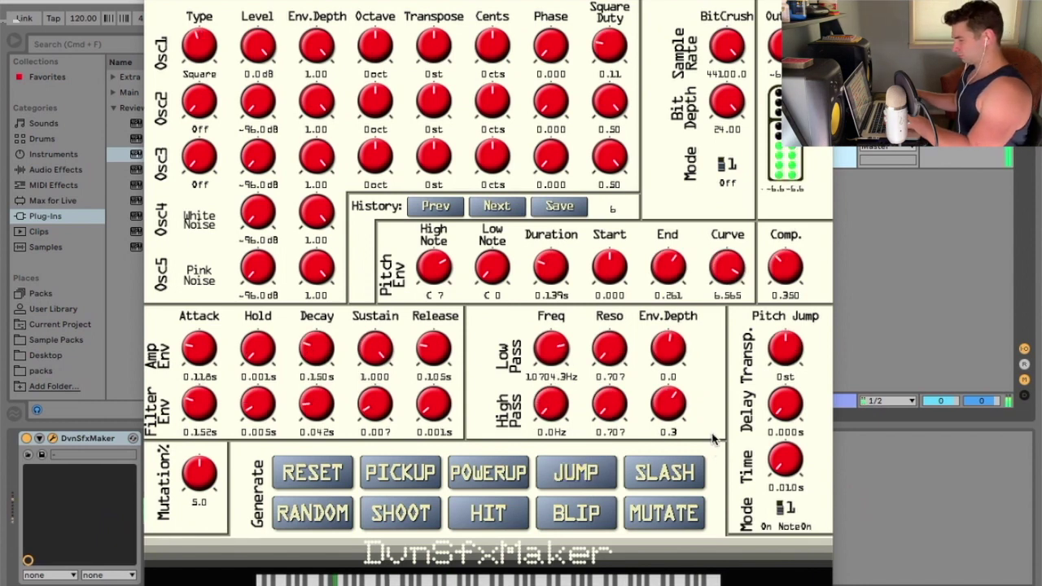
left_click(581, 526)
left_click(579, 515)
left_click(565, 517)
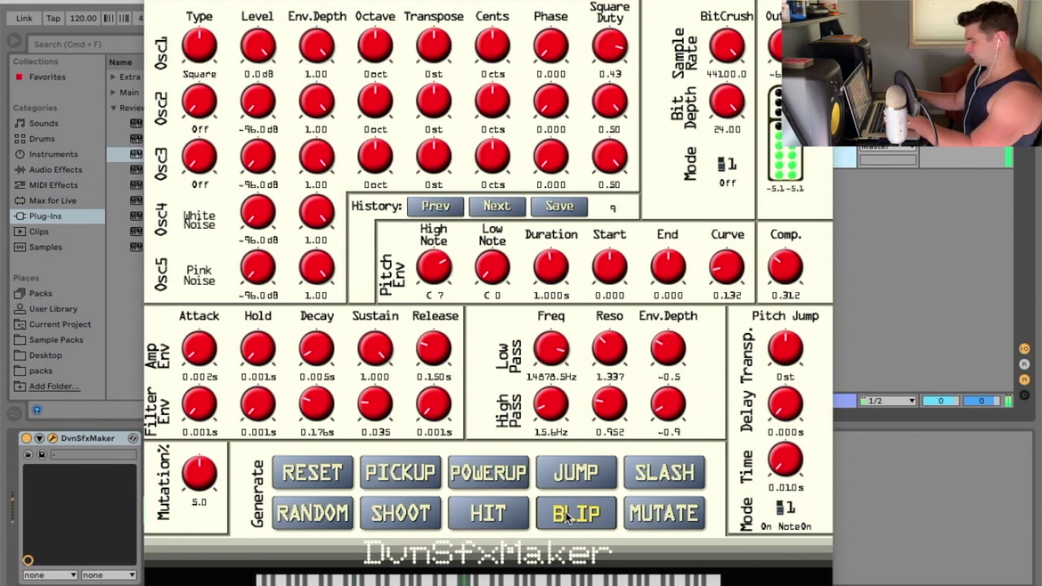
Alternate between generating slash and blip sounds, ending with a run of five blips
left_click(658, 477)
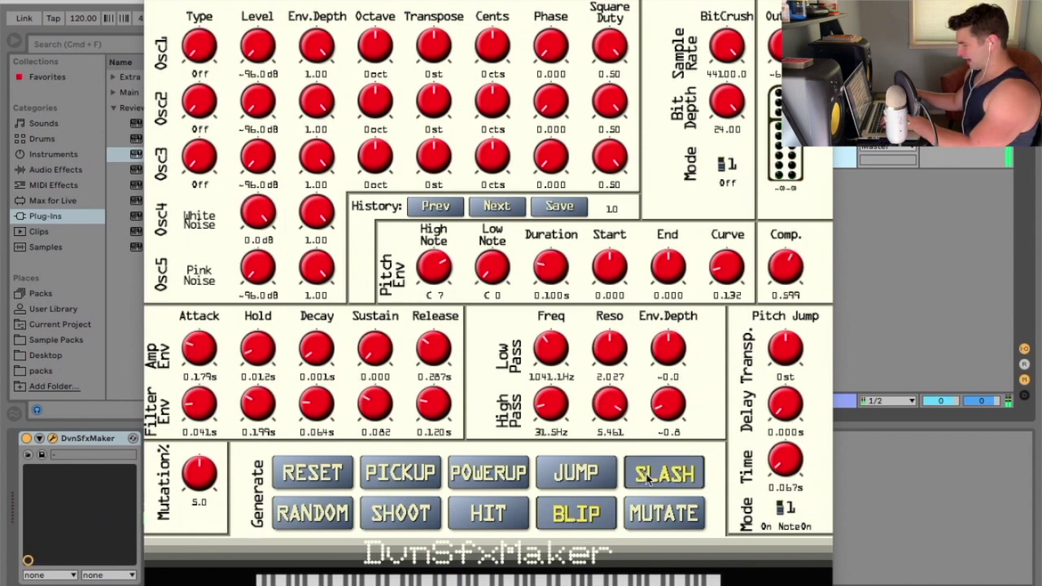
left_click(589, 509)
left_click(643, 482)
left_click(644, 482)
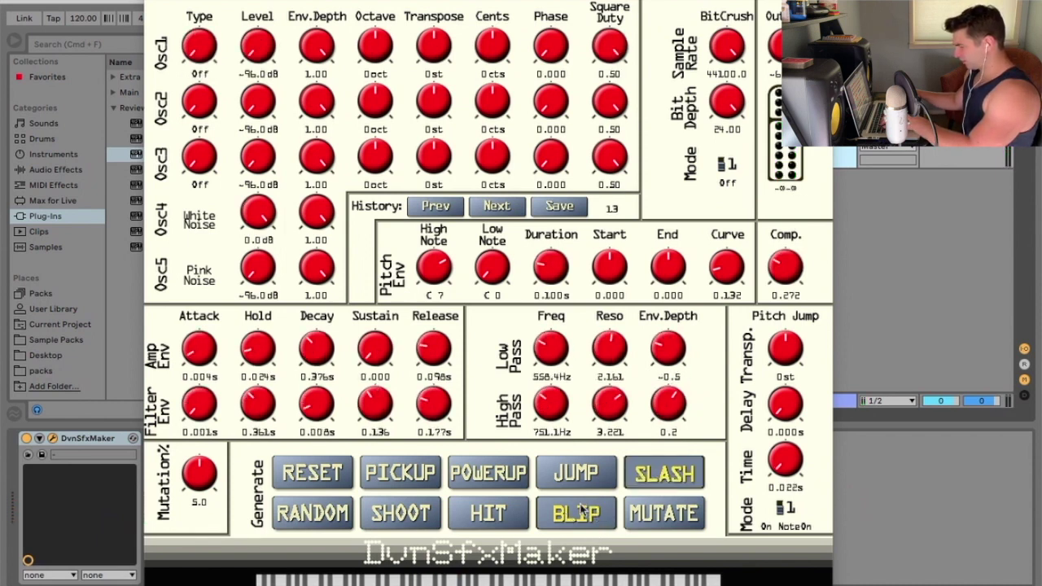
left_click(594, 513)
left_click(595, 513)
left_click(593, 515)
left_click(587, 521)
left_click(585, 521)
Generate seven slash sounds in a row and mutate the last one
left_click(684, 469)
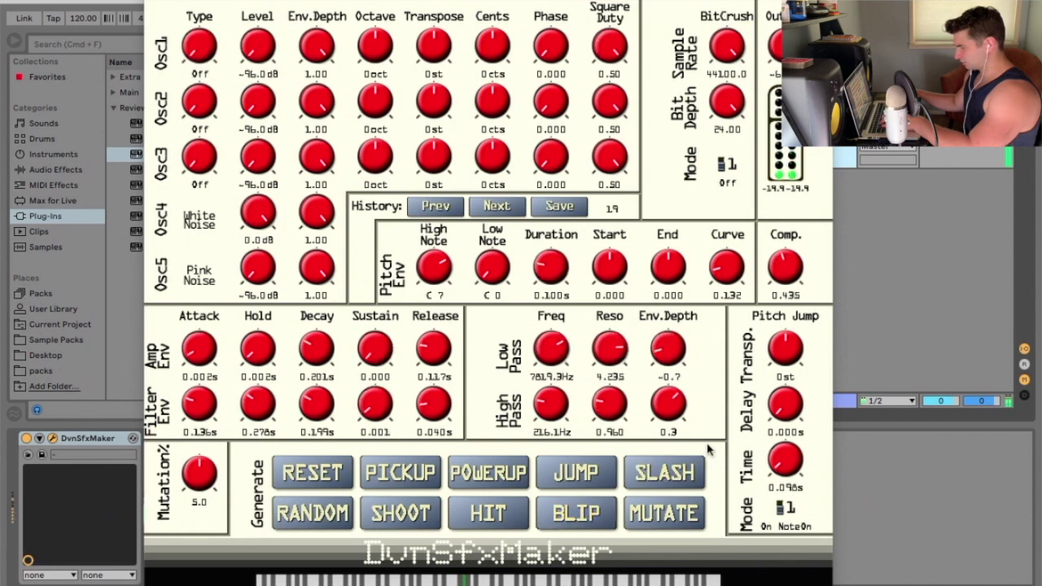
left_click(683, 472)
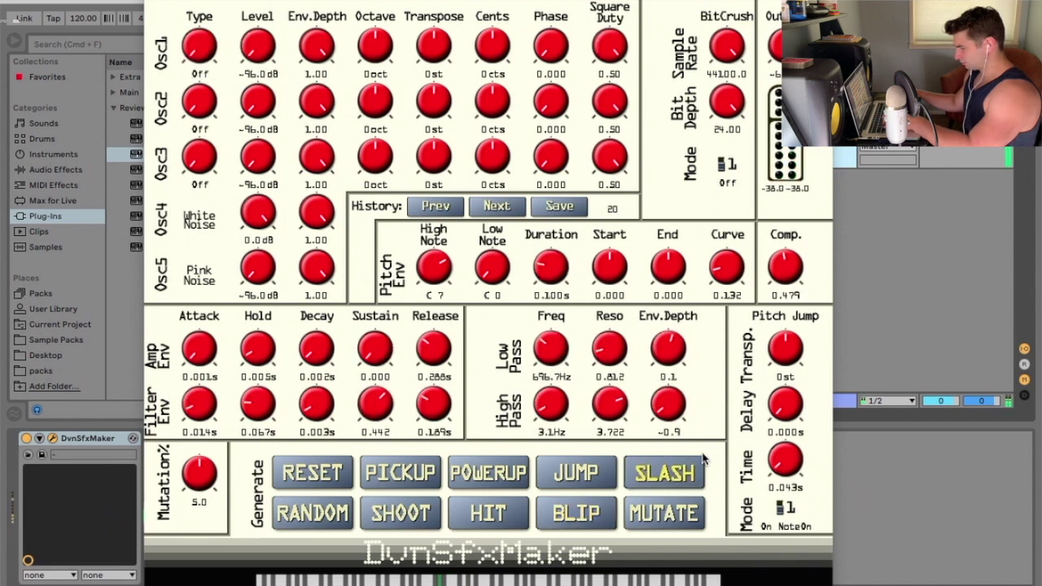
left_click(677, 469)
left_click(669, 466)
left_click(669, 468)
left_click(670, 465)
left_click(670, 466)
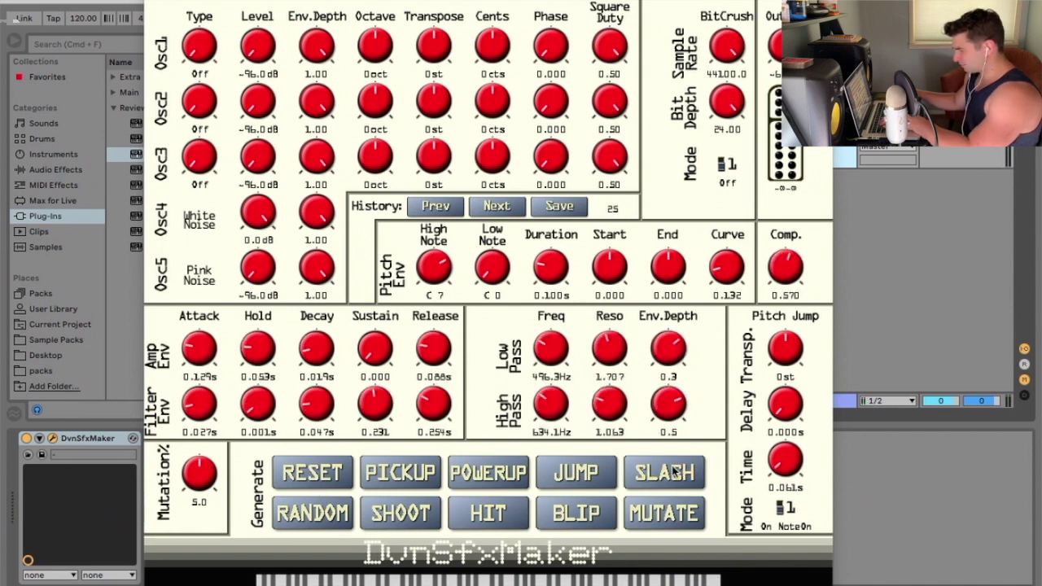
left_click(667, 511)
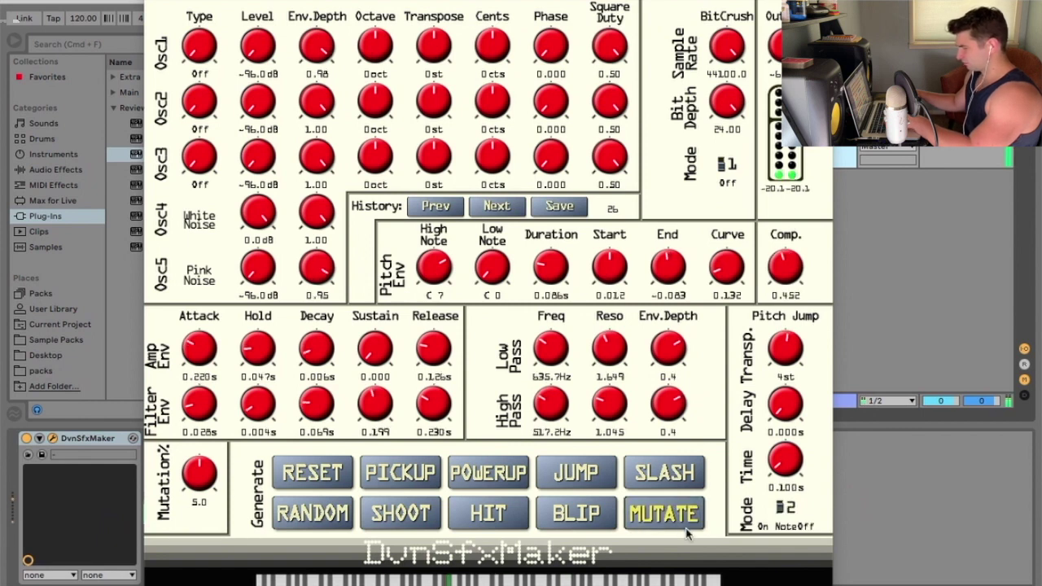
Reset the patch to its defaults and set the Osc1 waveform type to Whistle
left_click(294, 481)
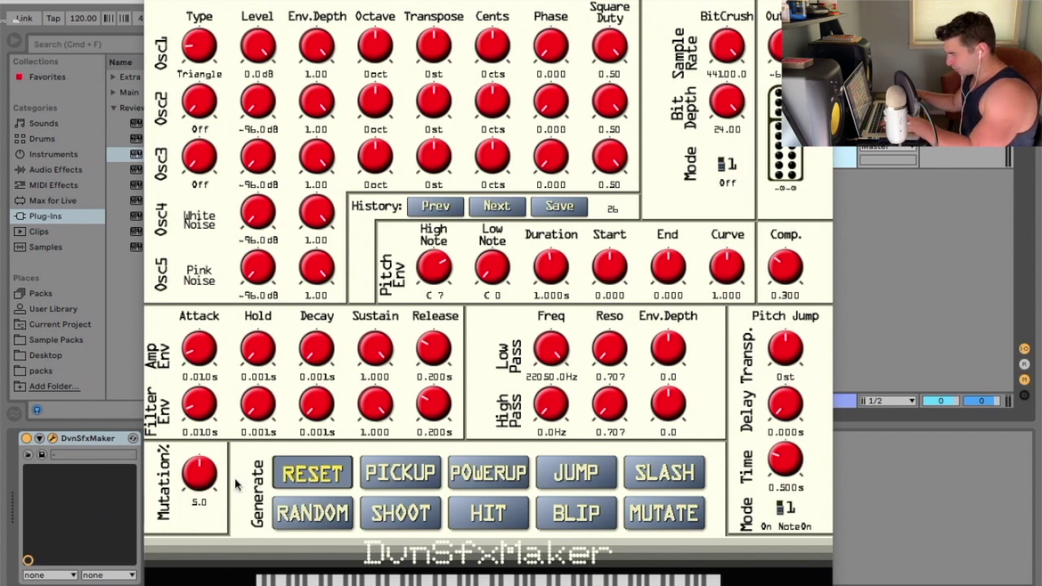
left_click_drag(210, 65, 207, 23)
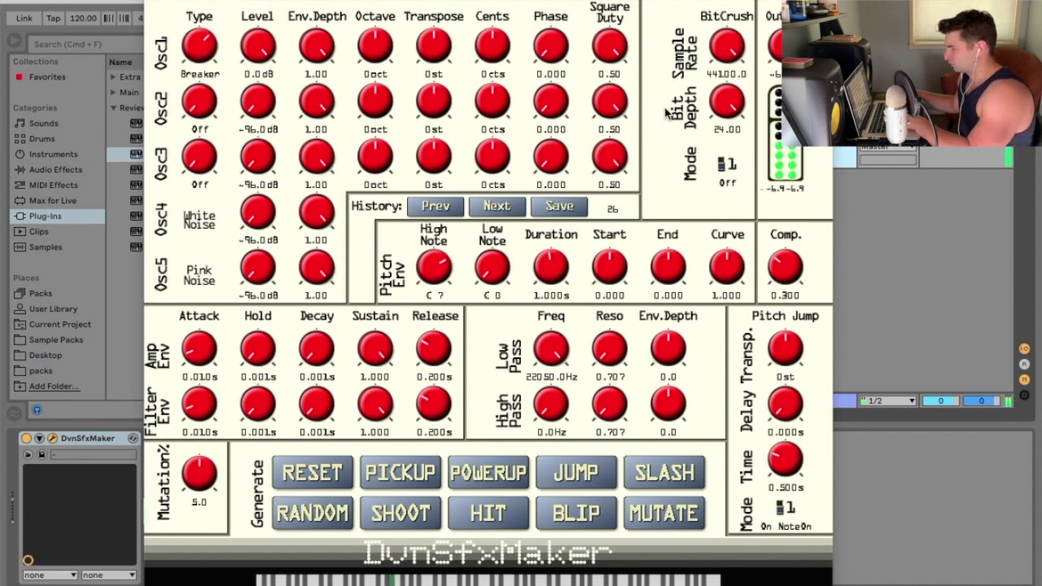
left_click_drag(380, 54, 377, 49)
left_click_drag(204, 51, 206, 37)
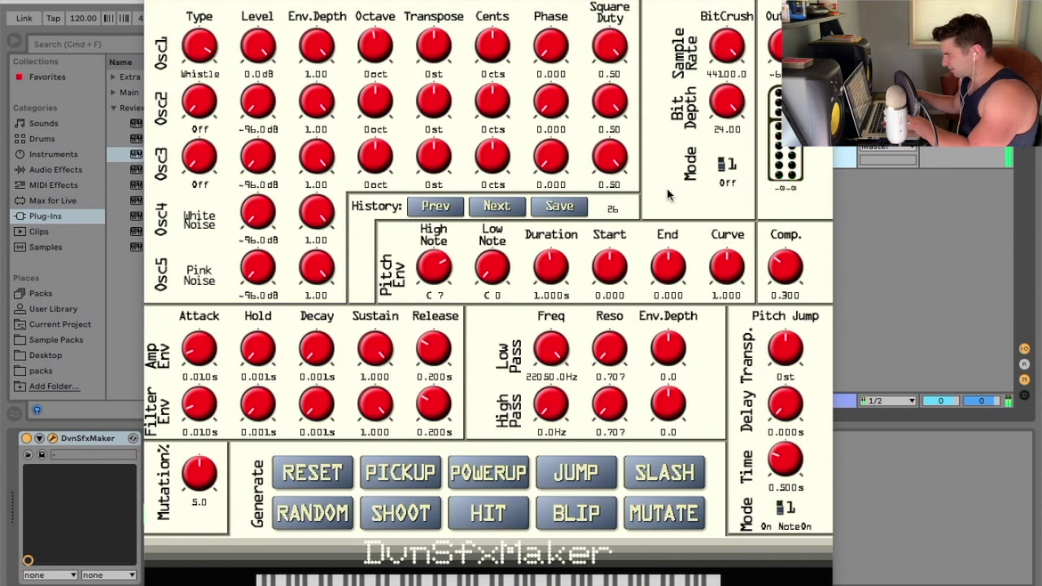
Try lower High Note values in the pitch envelope and set it back to C 7
left_click_drag(432, 269, 413, 341)
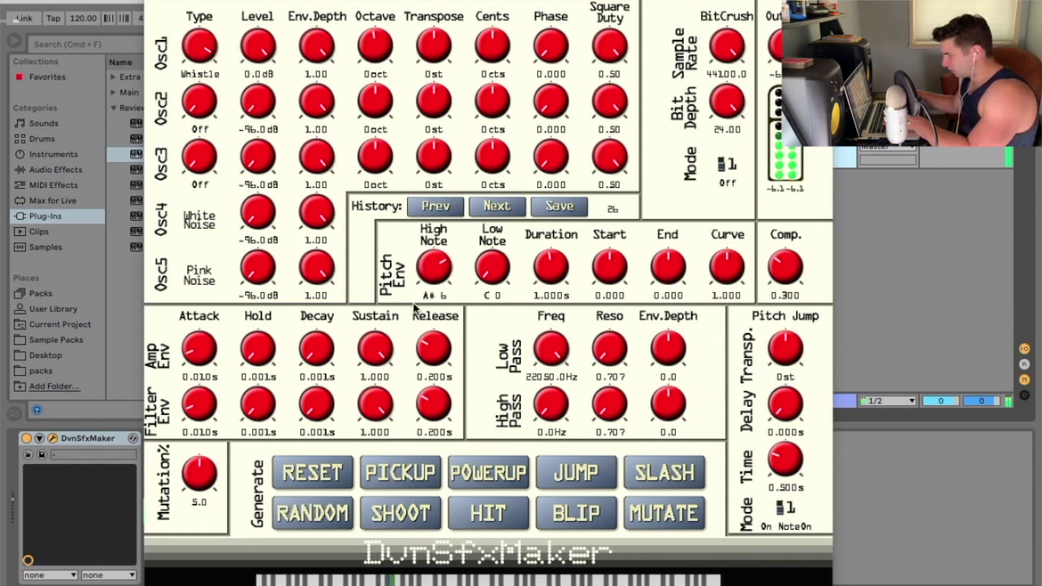
left_click_drag(415, 298, 417, 292)
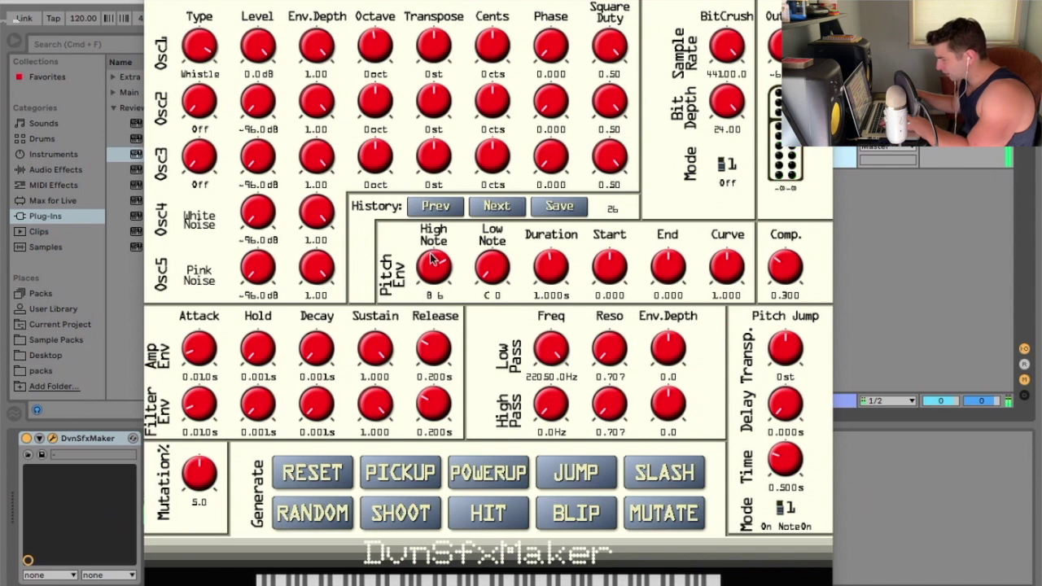
left_click_drag(436, 254, 438, 236)
left_click_drag(507, 277, 503, 236)
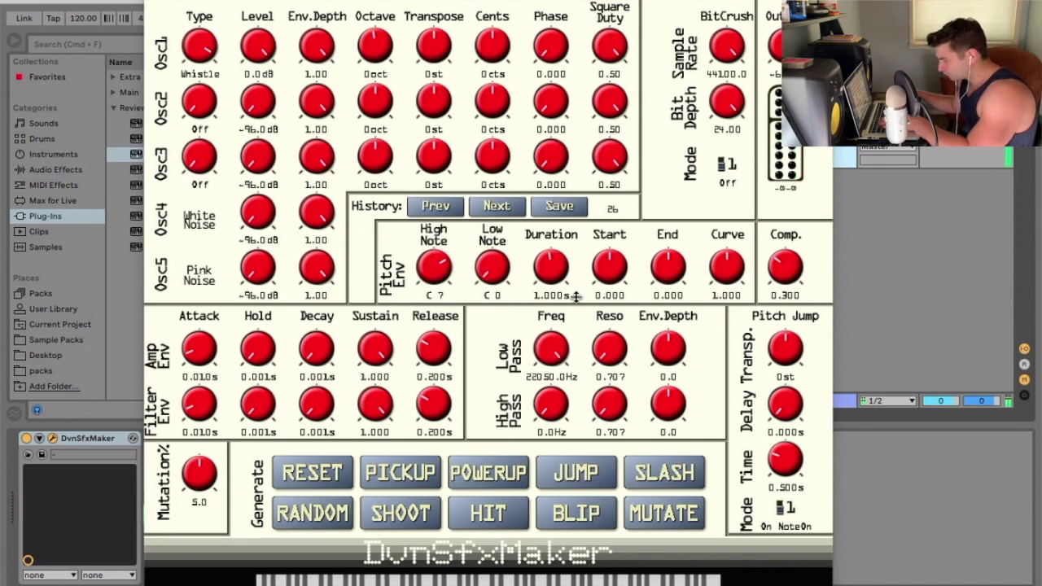
Set the Amp Env attack to 0.057 s and the Filter Env attack to 0.002 s
left_click_drag(199, 473, 226, 487)
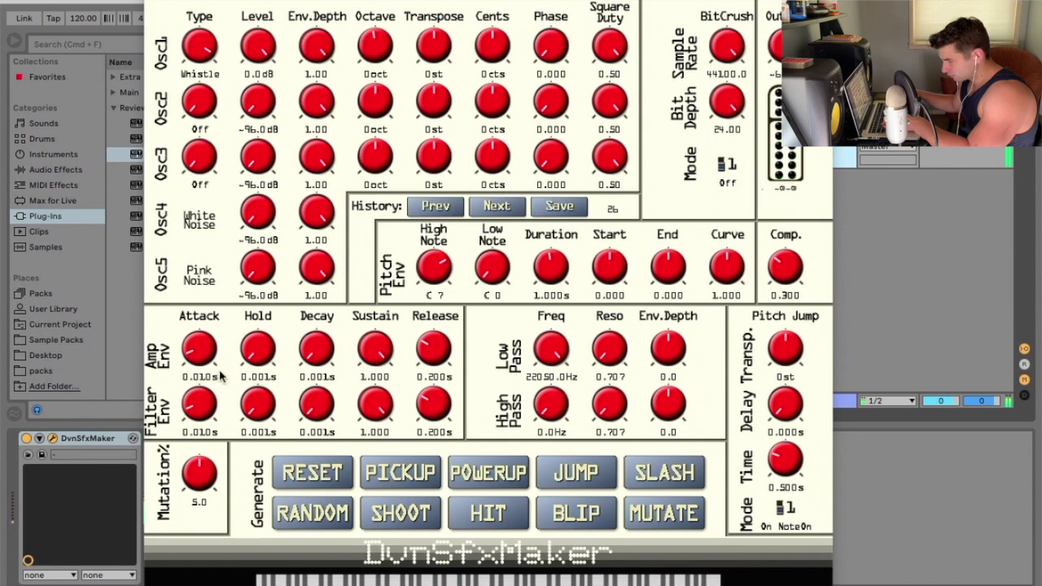
left_click_drag(206, 359, 232, 347)
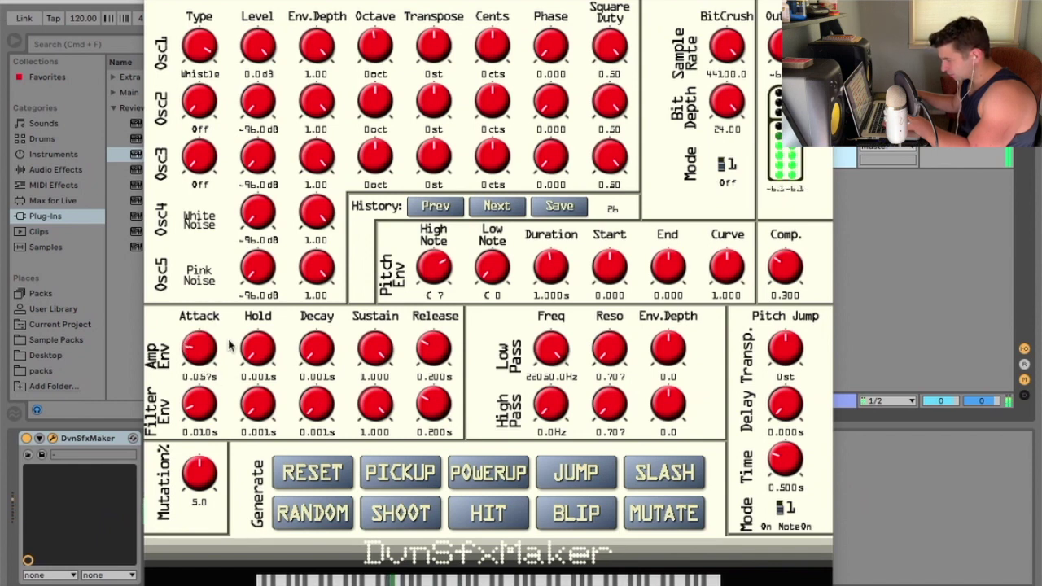
mouse_move(208, 411)
left_mouse_down()
mouse_move(195, 411)
mouse_move(225, 326)
mouse_move(195, 399)
left_mouse_up()
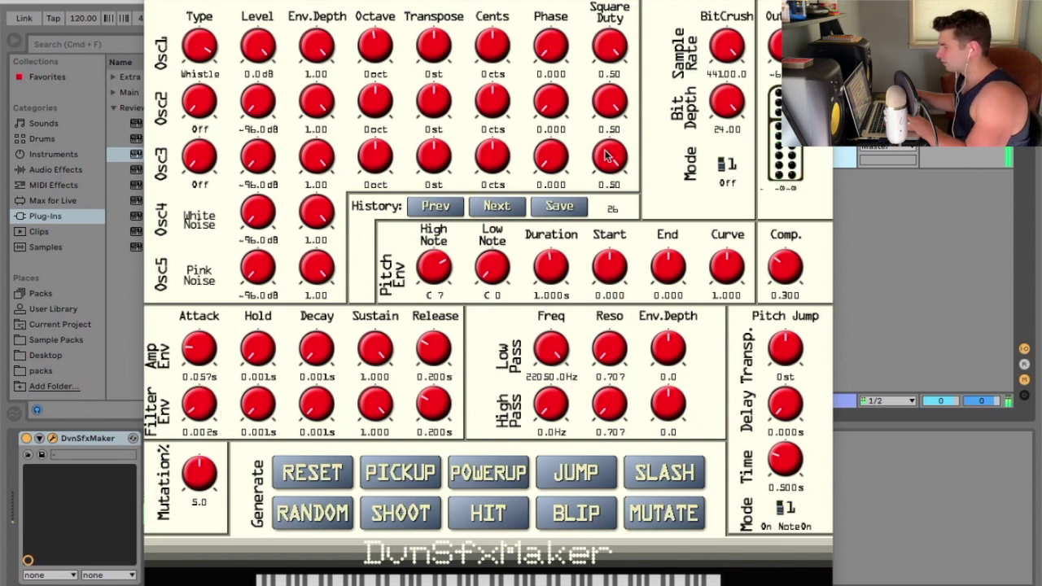
Set the phase of Osc1 to 1.000, keeping its square duty at 0.50
left_click_drag(448, 52, 556, 16)
left_click_drag(611, 45, 584, 49)
key("Delete")
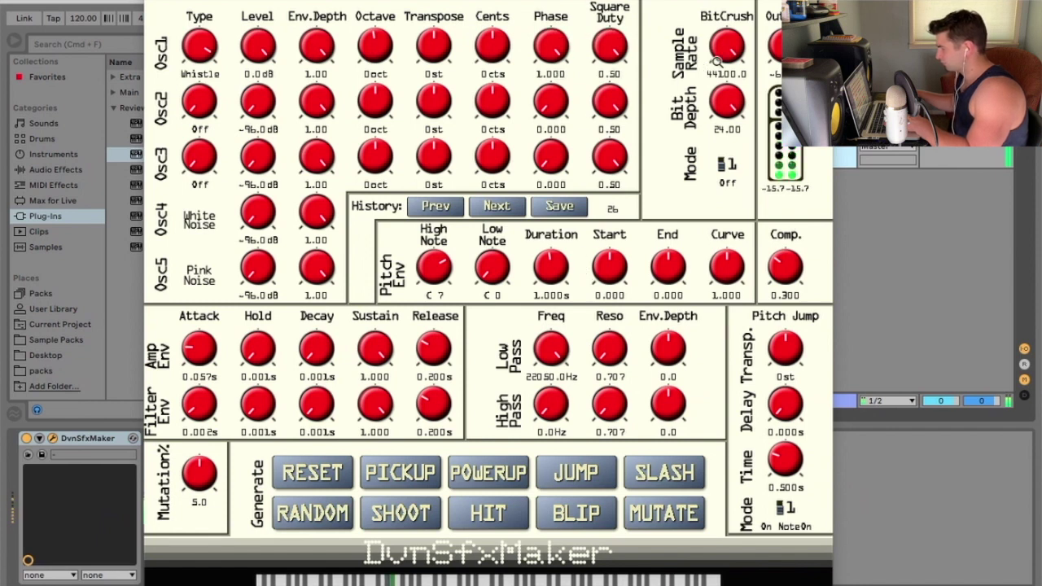
Set the BitCrush mode to After and its sample rate to 32156.6
left_click_drag(727, 101, 702, 264)
key("Delete")
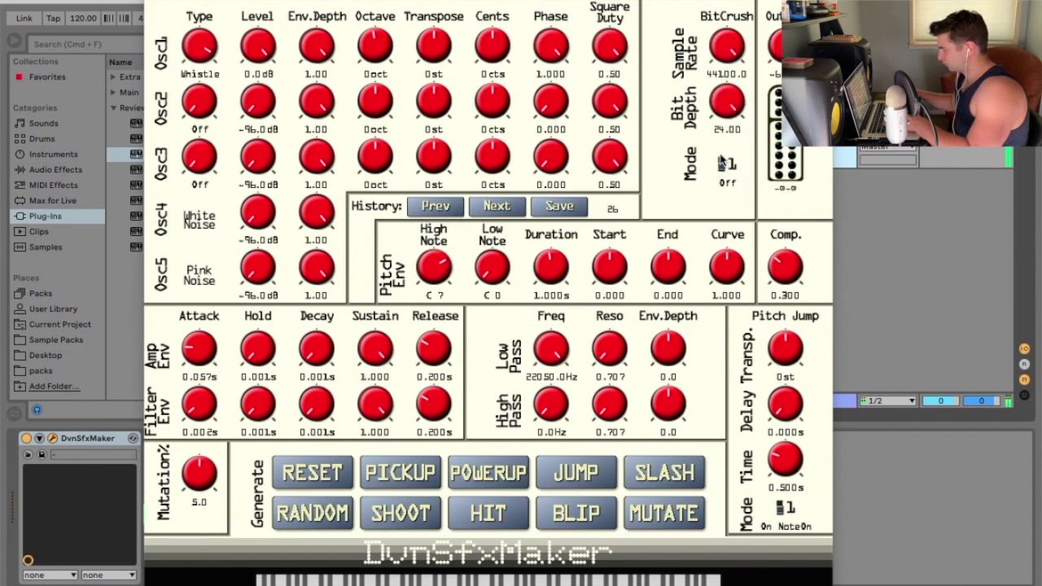
left_click(724, 167)
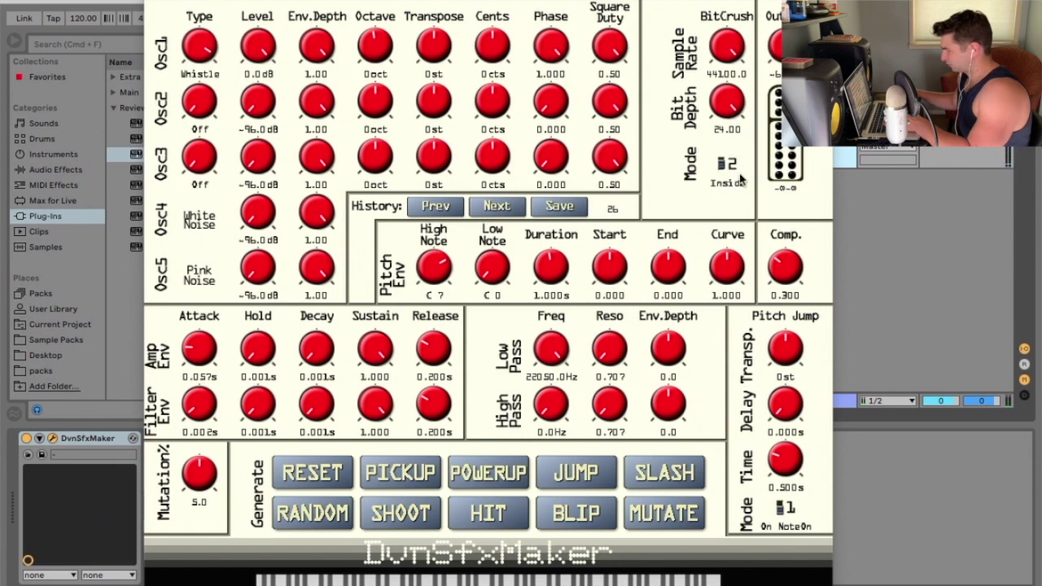
left_click(726, 165)
left_click_drag(727, 41, 714, 110)
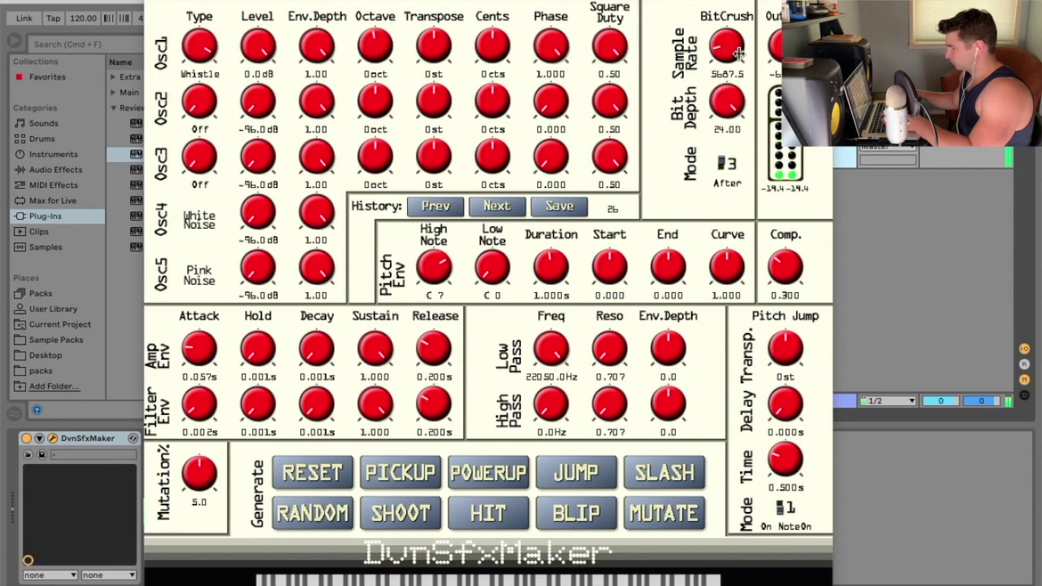
left_click_drag(736, 39, 736, 16)
Enable Osc2 as a Sin wave with its level at 0.0 dB and its phase at 1.000
left_click_drag(205, 114, 207, 67)
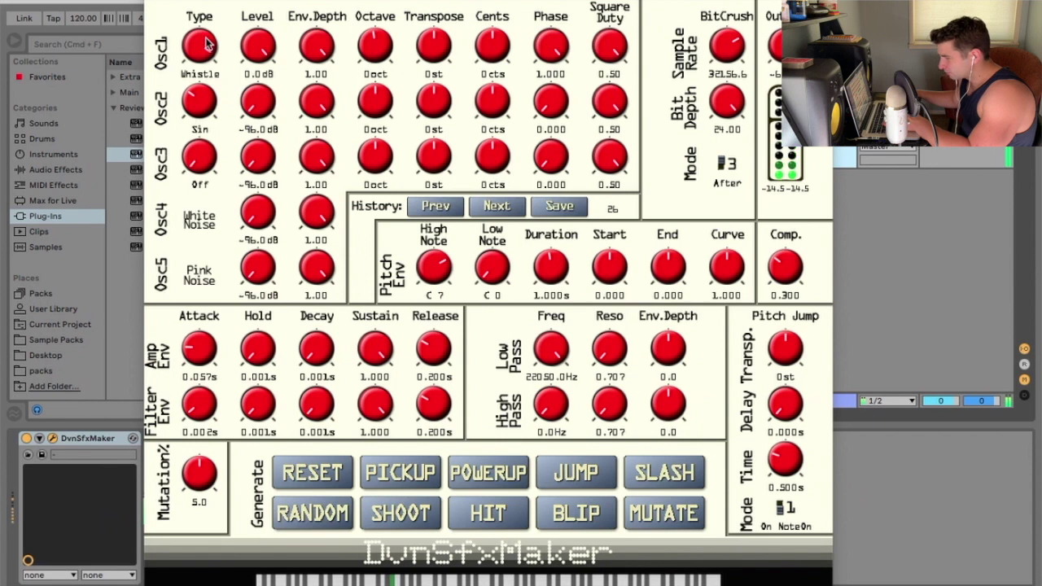
left_click_drag(539, 106, 539, 77)
left_click_drag(551, 114, 552, 89)
left_click_drag(262, 95, 258, 88)
left_click_drag(201, 106, 202, 98)
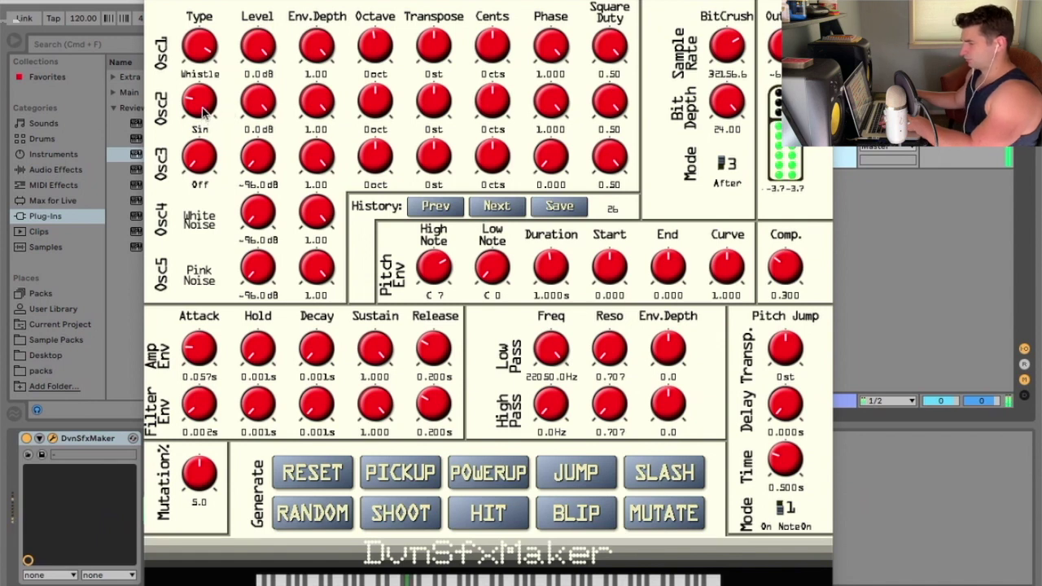
left_click_drag(211, 62, 211, 207)
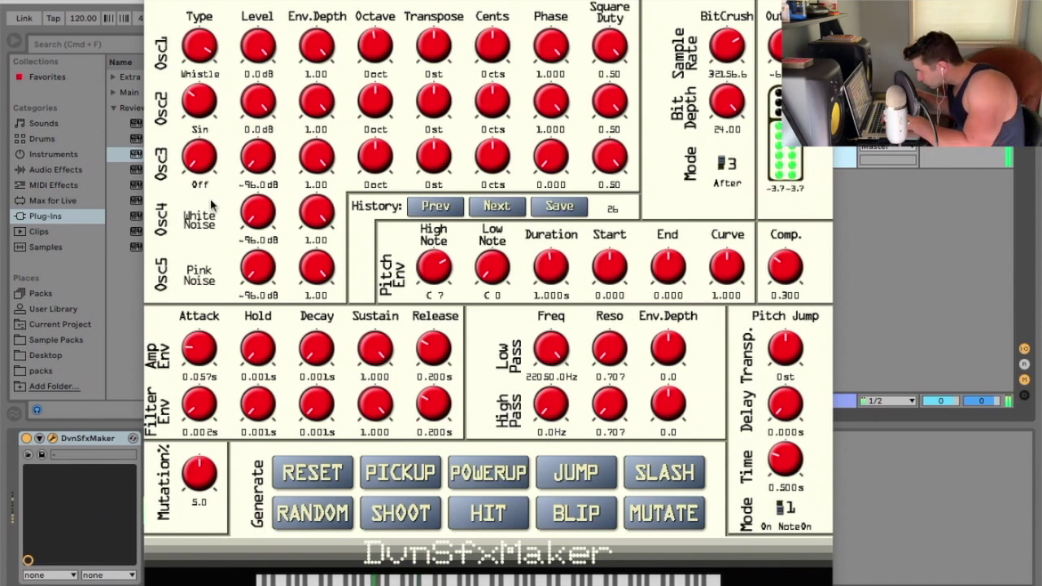
Set the compression amount to 0.327 and the pitch envelope curve to 6.623
left_click_drag(786, 267, 780, 205)
left_click_drag(727, 266, 727, 244)
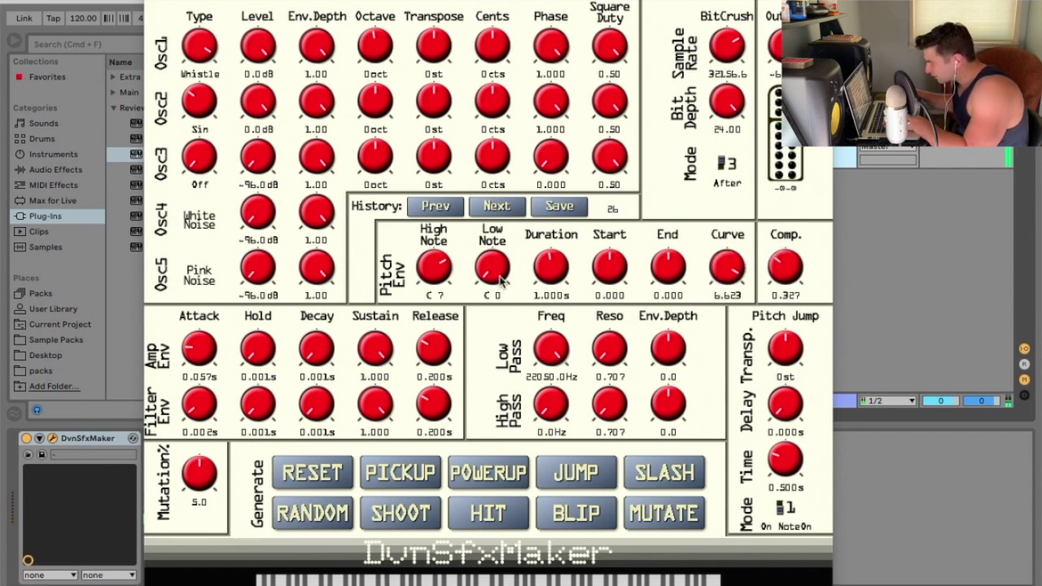
Set the pitch envelope's Low Note to E 1 and the pitch jump transpose to 2 st
left_click_drag(492, 266, 492, 241)
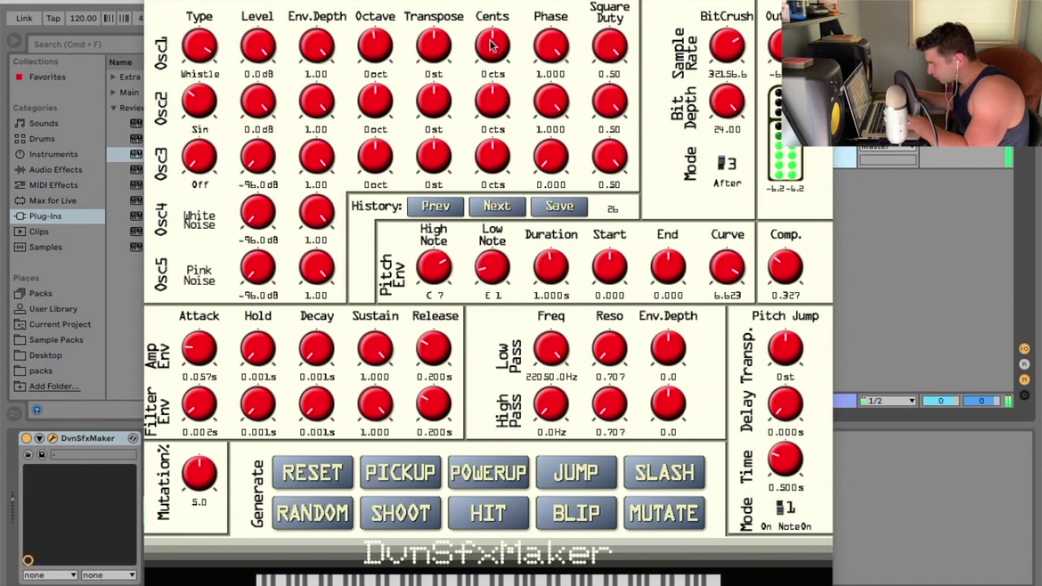
left_click_drag(794, 375, 794, 352)
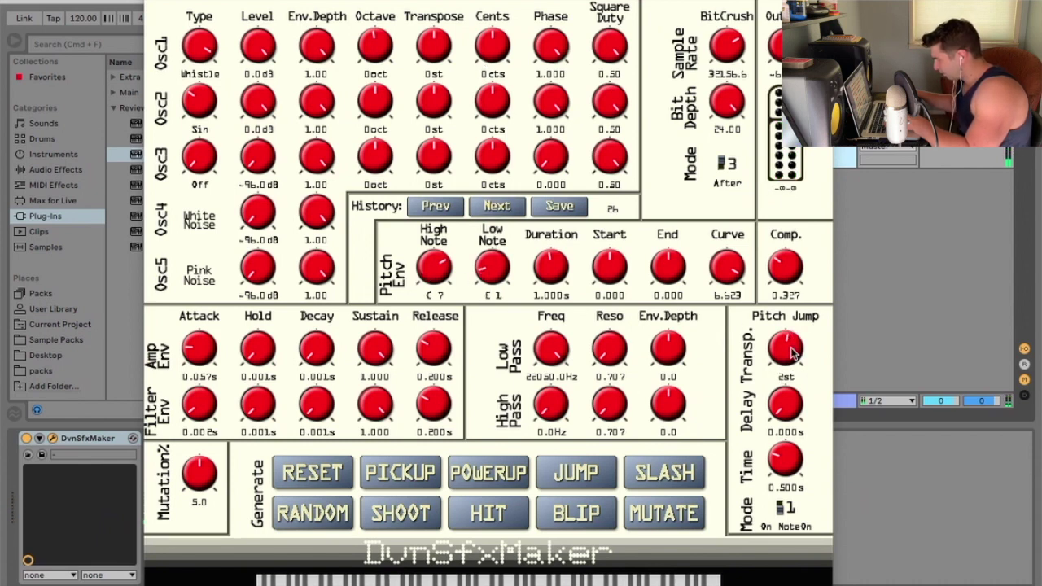
Set the pitch jump to 0 st with a 0.010 s time and On NoteOff mode, and the mutation percentage to 10.0
left_click_drag(786, 459, 789, 540)
left_click(785, 509)
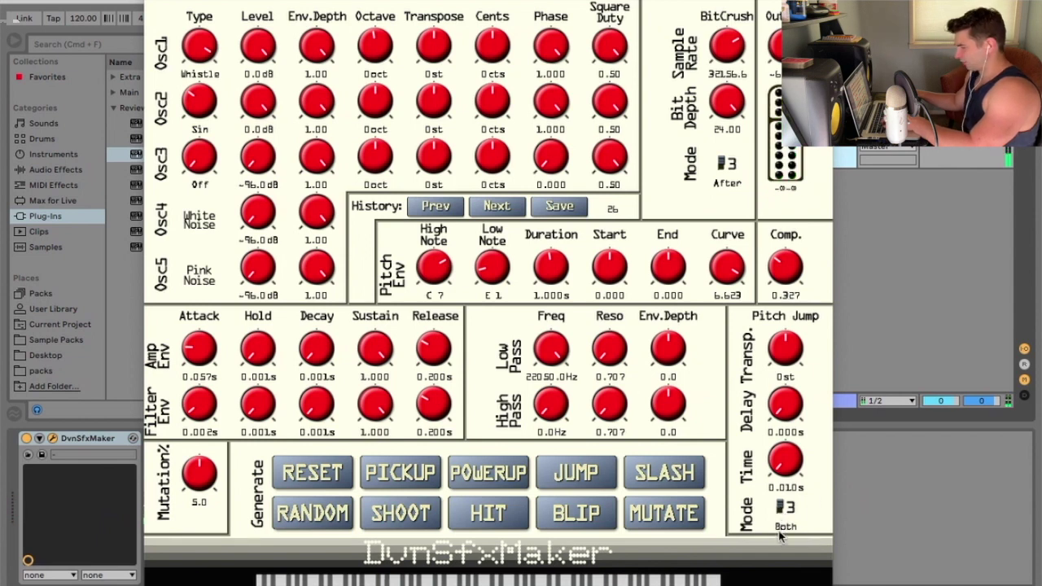
left_click_drag(200, 482, 200, 229)
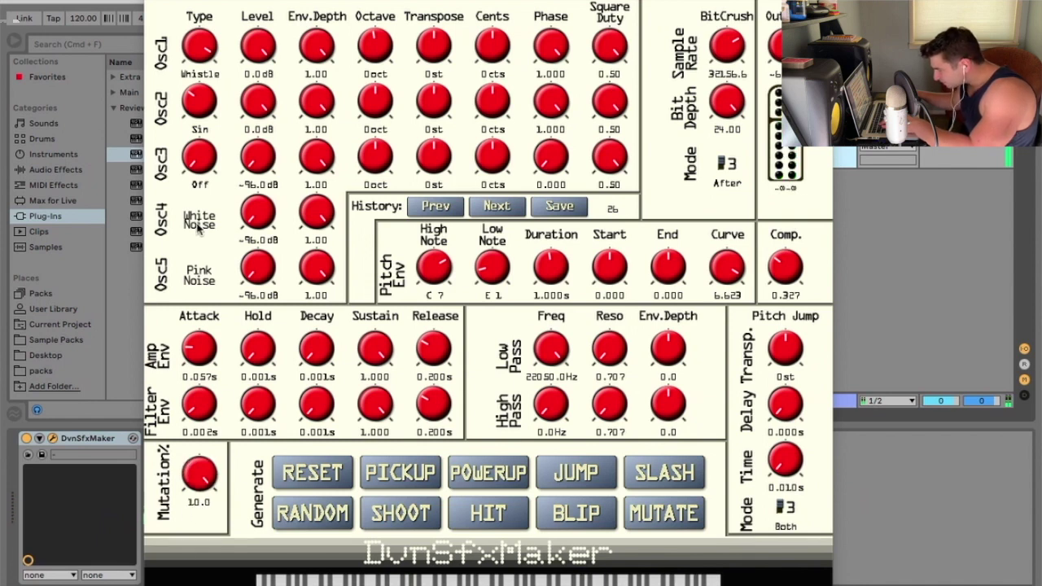
left_click_drag(780, 522, 781, 534)
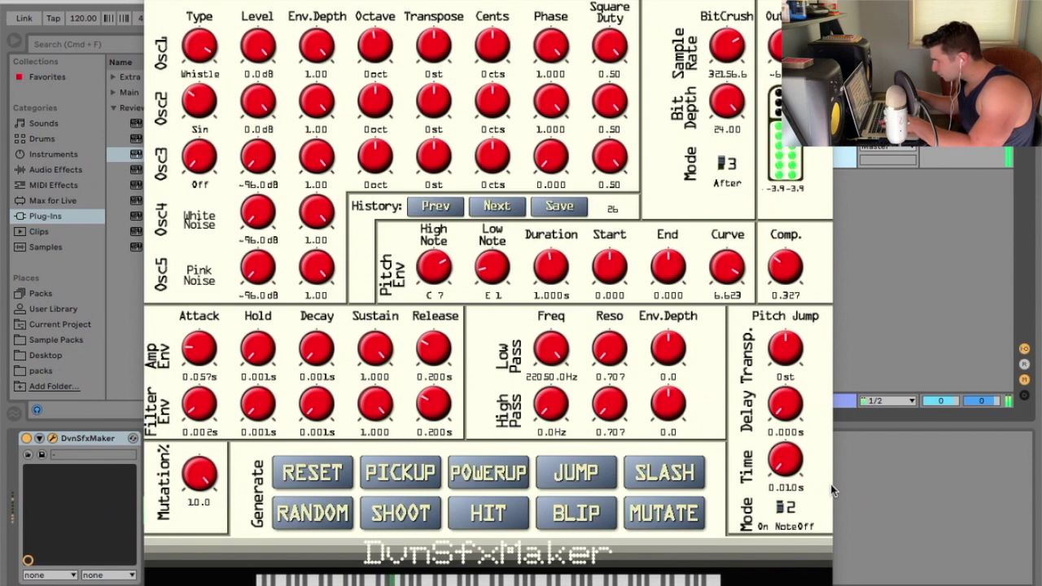
Raise the BitCrush sample rate to 43777.2 and set the BitCrush mode to Off
left_click_drag(727, 47, 727, 33)
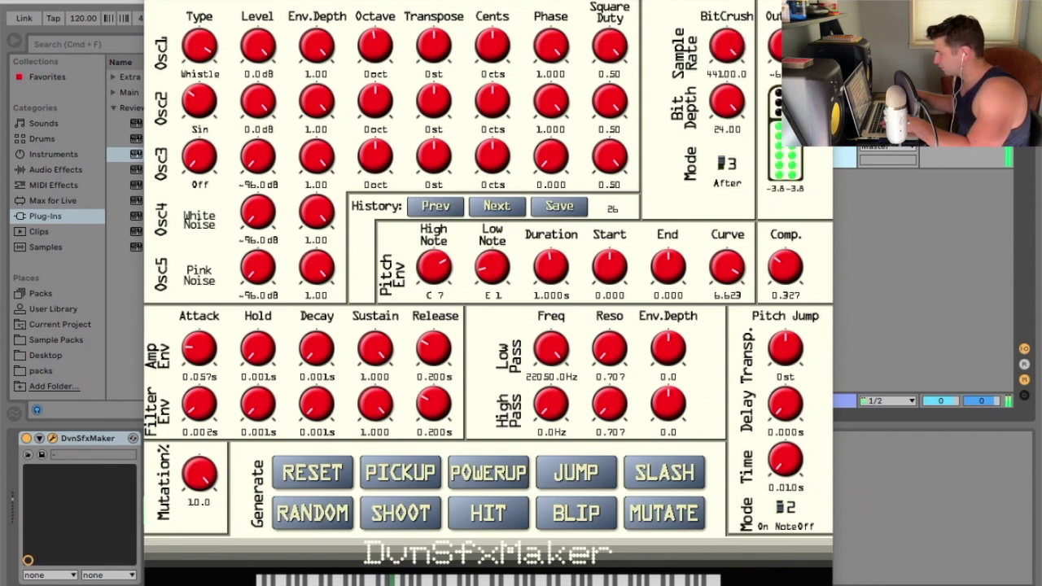
left_click(728, 165)
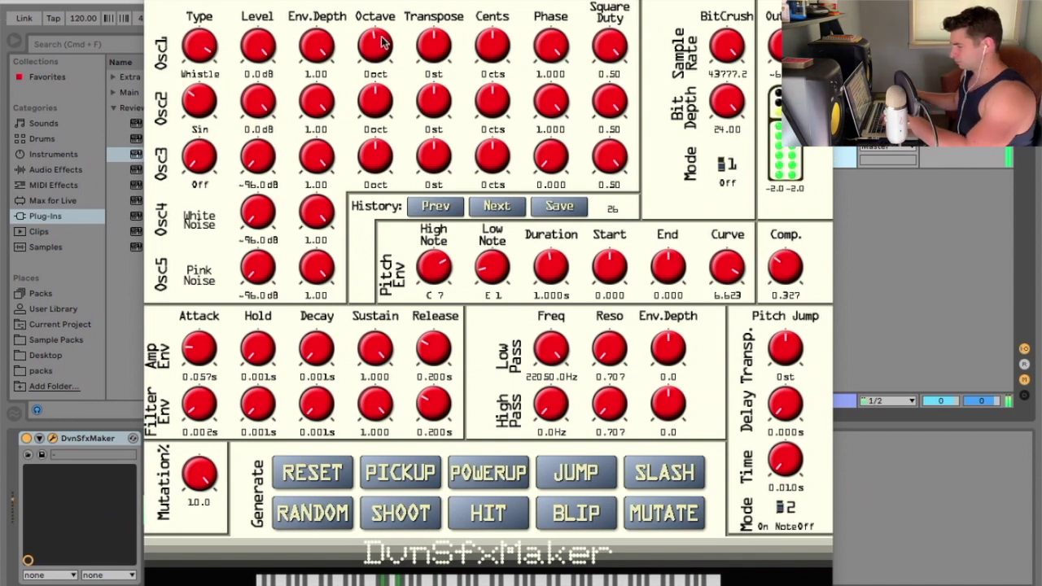
Set the pitch jump mode to On NoteOn and its transpose to 48 st
left_click(785, 507)
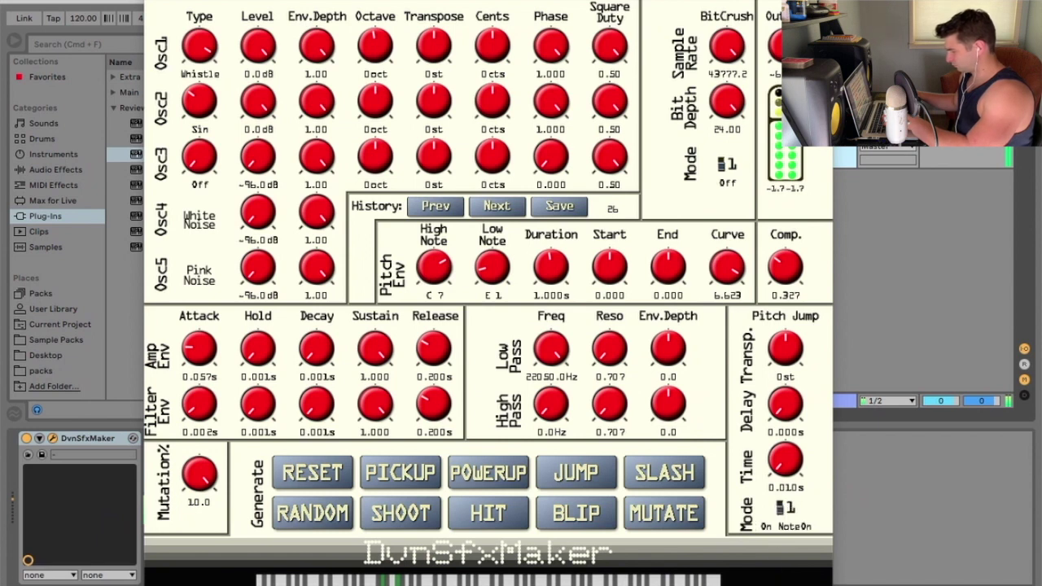
left_click_drag(781, 337, 780, 260)
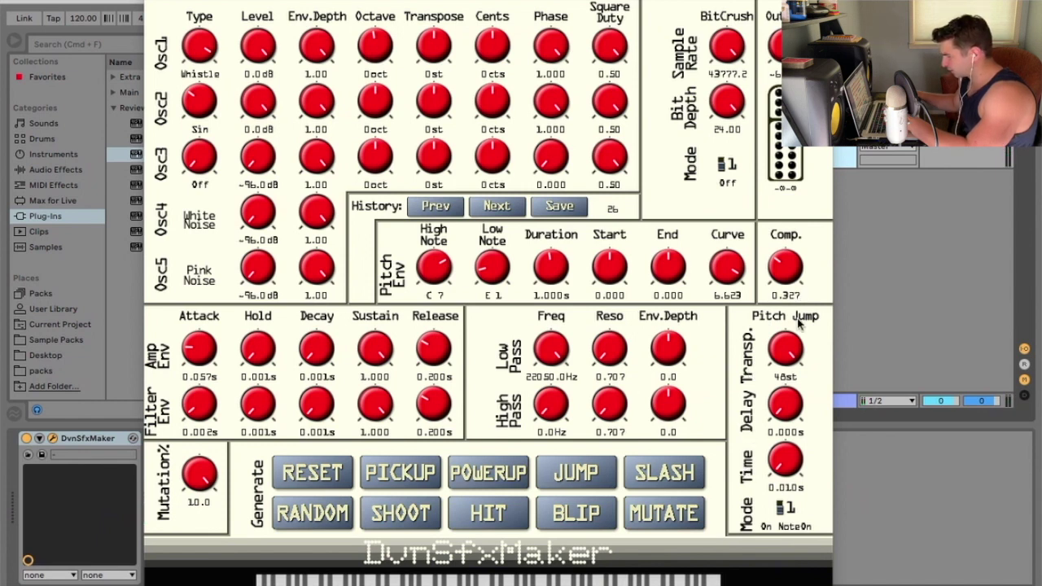
left_click_drag(552, 349, 552, 252)
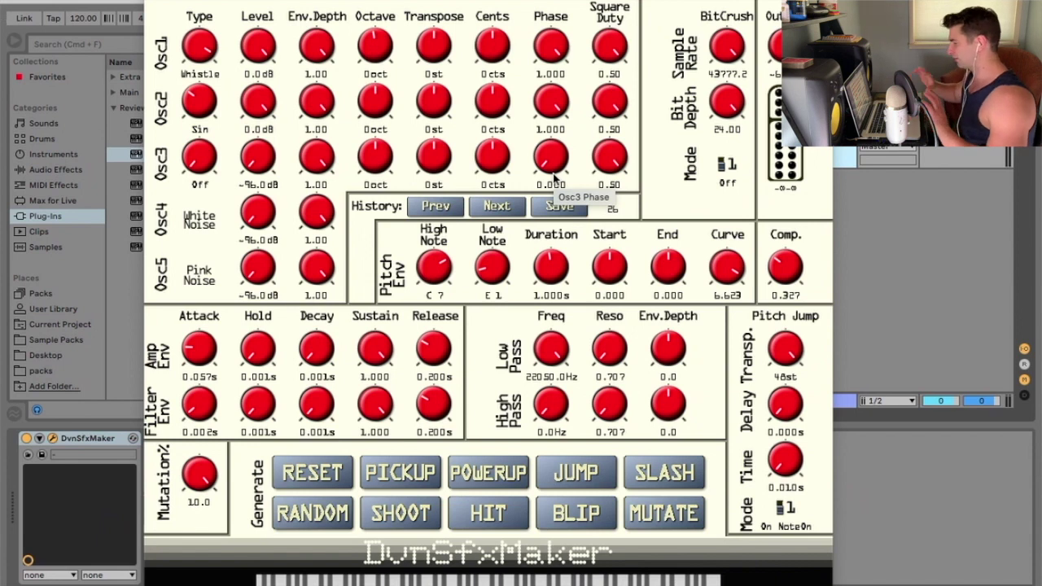
Generate a series of random Shoot sound effects to audition several variations
left_click(411, 514)
left_click(409, 518)
left_click(407, 517)
left_click(407, 516)
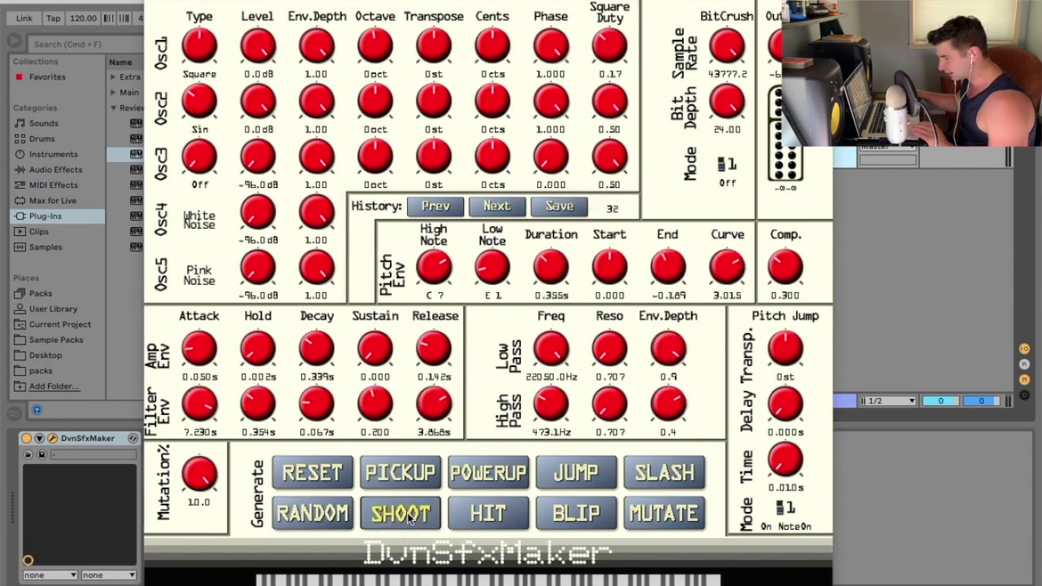
left_click(404, 514)
left_click(402, 513)
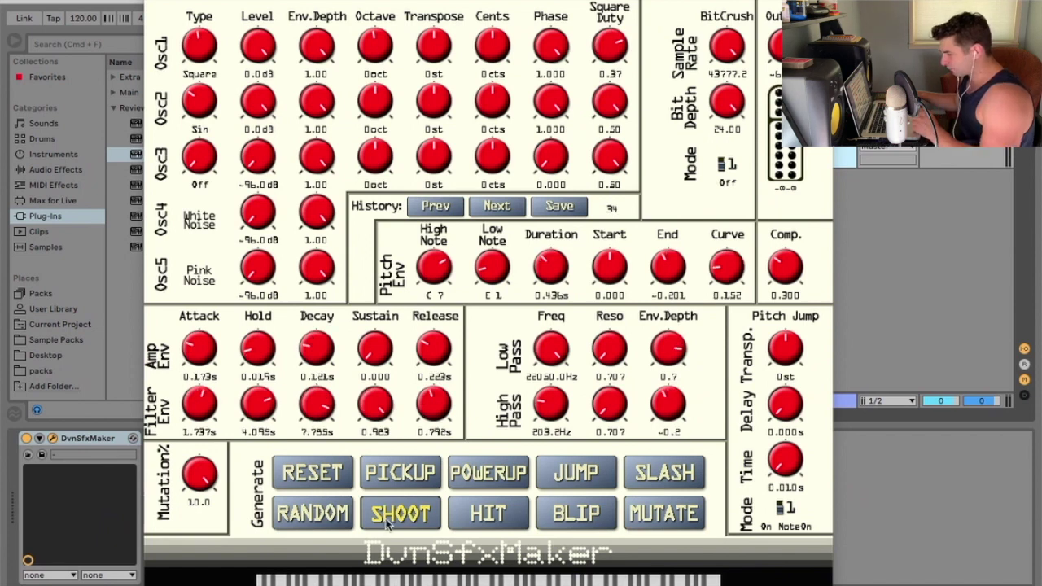
left_click(388, 521)
left_click(387, 521)
left_click(387, 521)
left_click(388, 521)
left_click(388, 521)
left_click(388, 521)
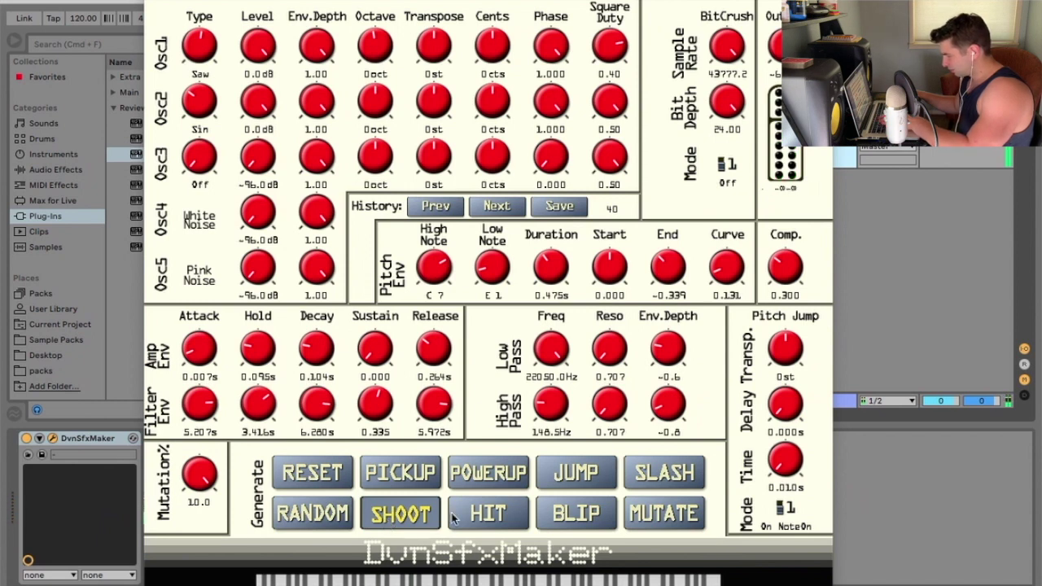
Generate six random Pickup sound effects and audition the variations
left_click(404, 474)
left_click(404, 473)
left_click(397, 476)
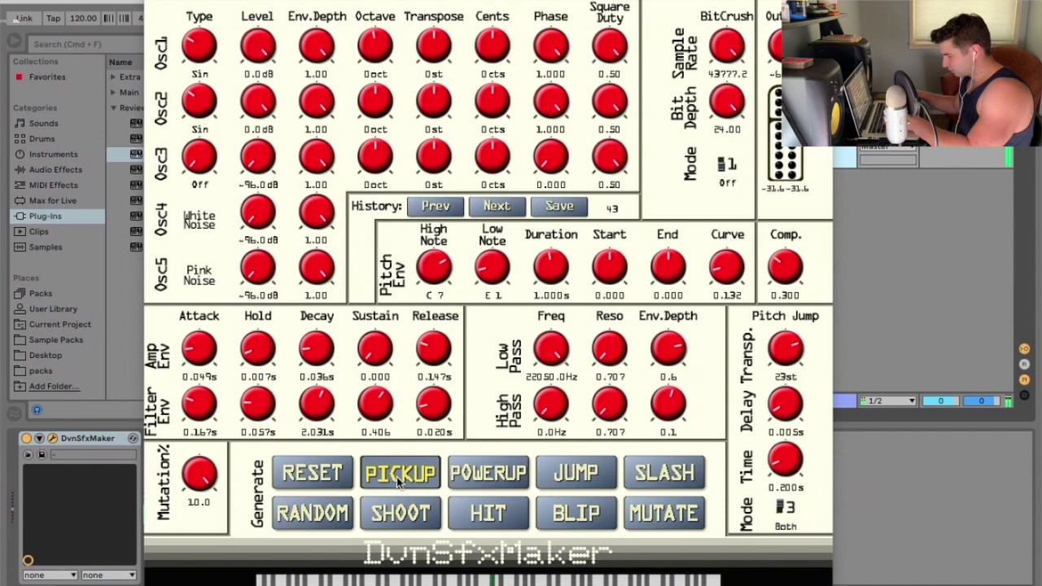
left_click(397, 477)
left_click(396, 476)
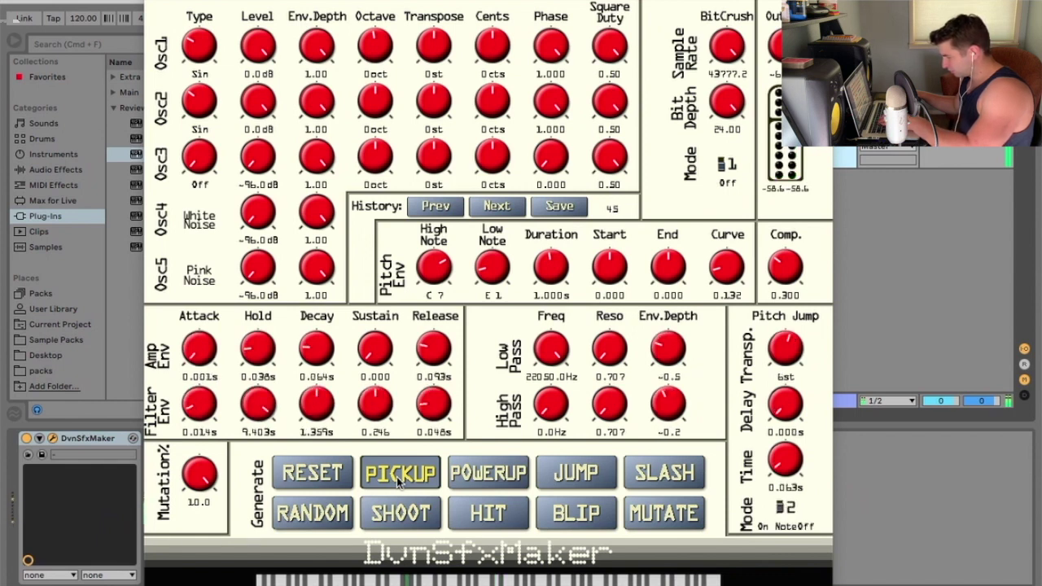
left_click(397, 477)
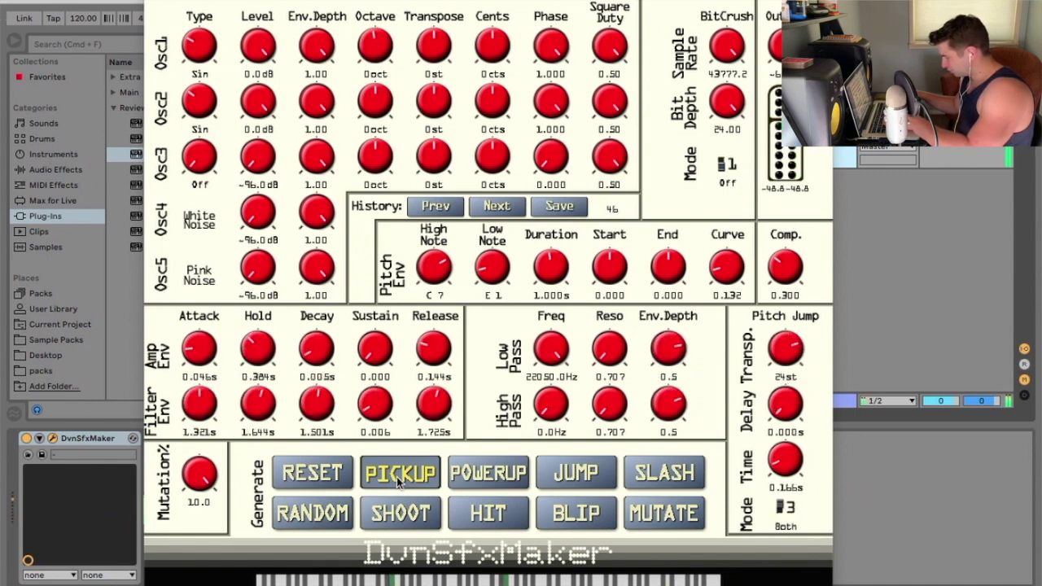